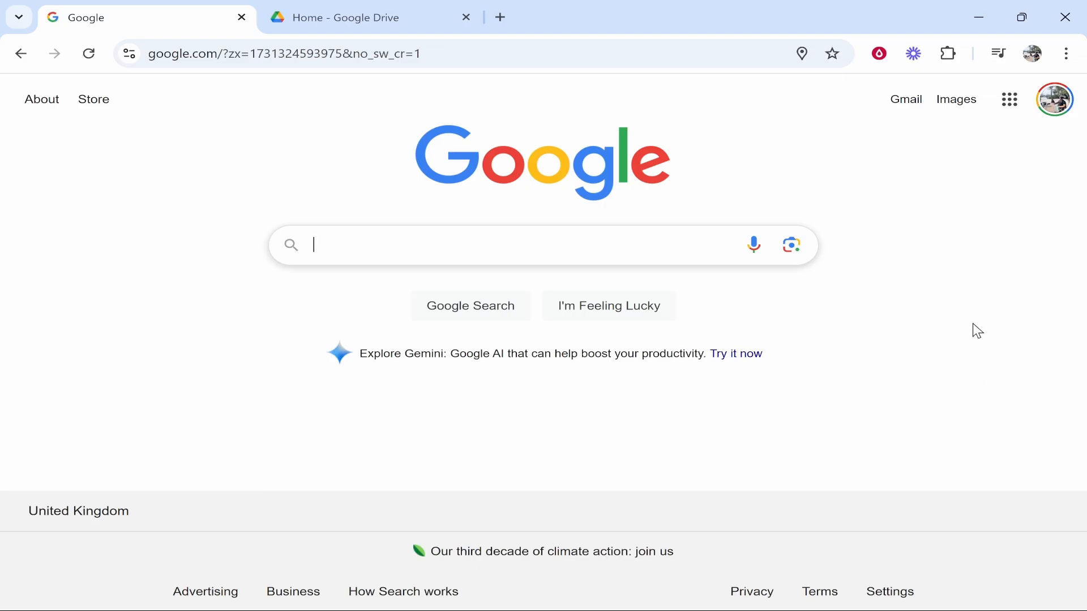
Search Google for "google drive" and switch to the Google Drive page that is already open.
{"action": "left_click", "coordinate": [1011, 102]}
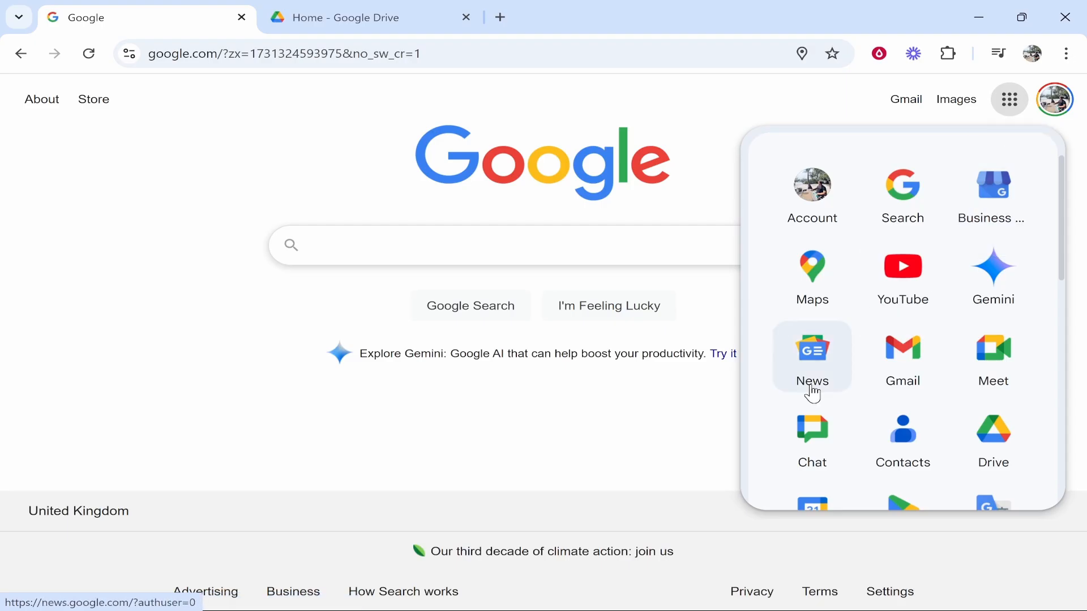
{"action": "left_click", "coordinate": [326, 250]}
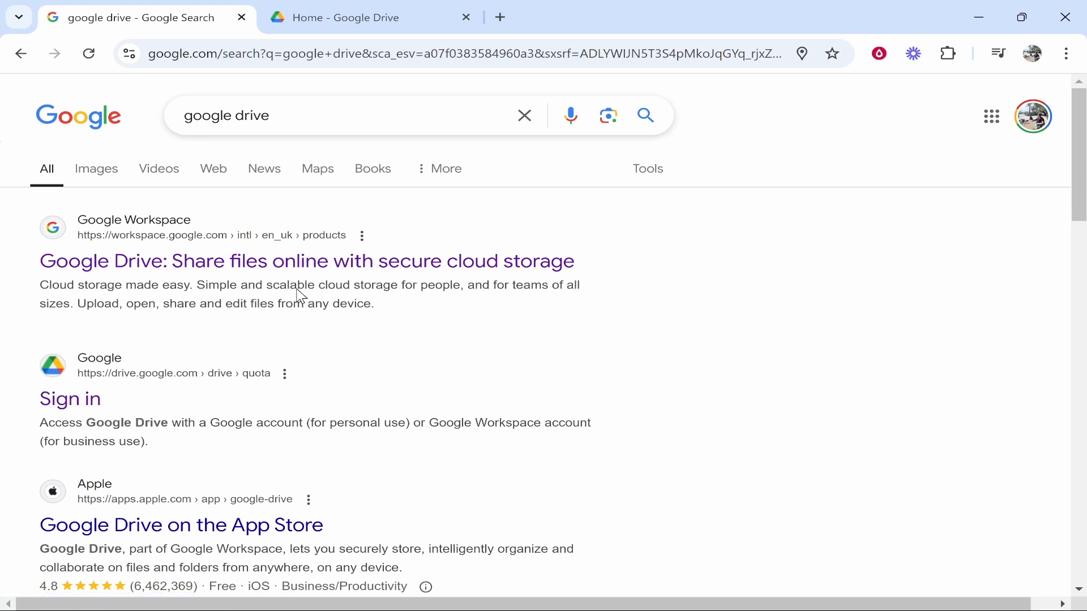
{"action": "left_click", "coordinate": [359, 13]}
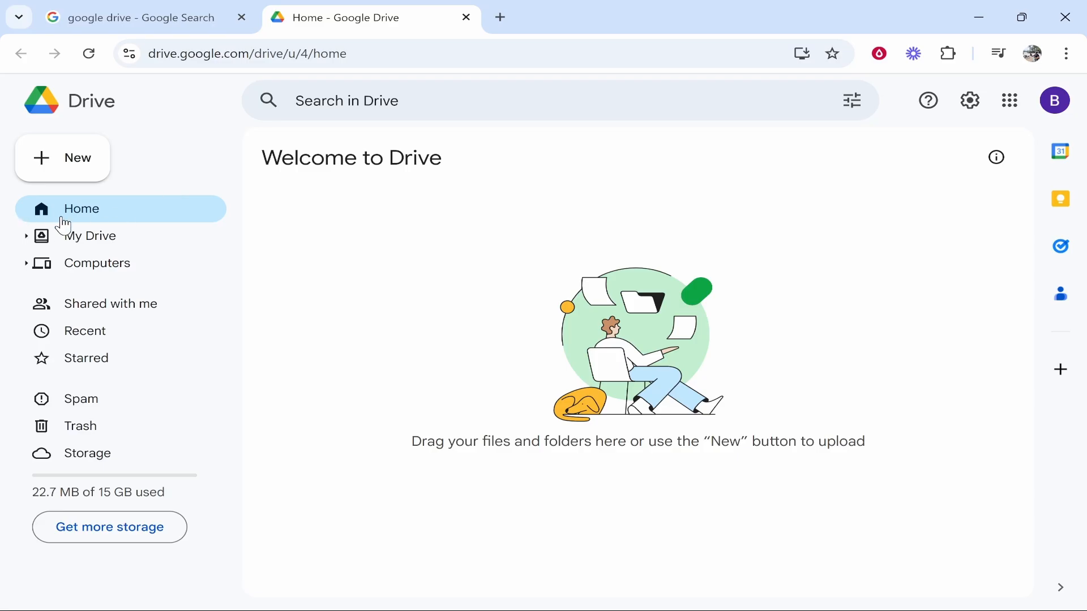
Create a new folder named Files in My Drive and open it.
{"action": "left_click", "coordinate": [68, 172]}
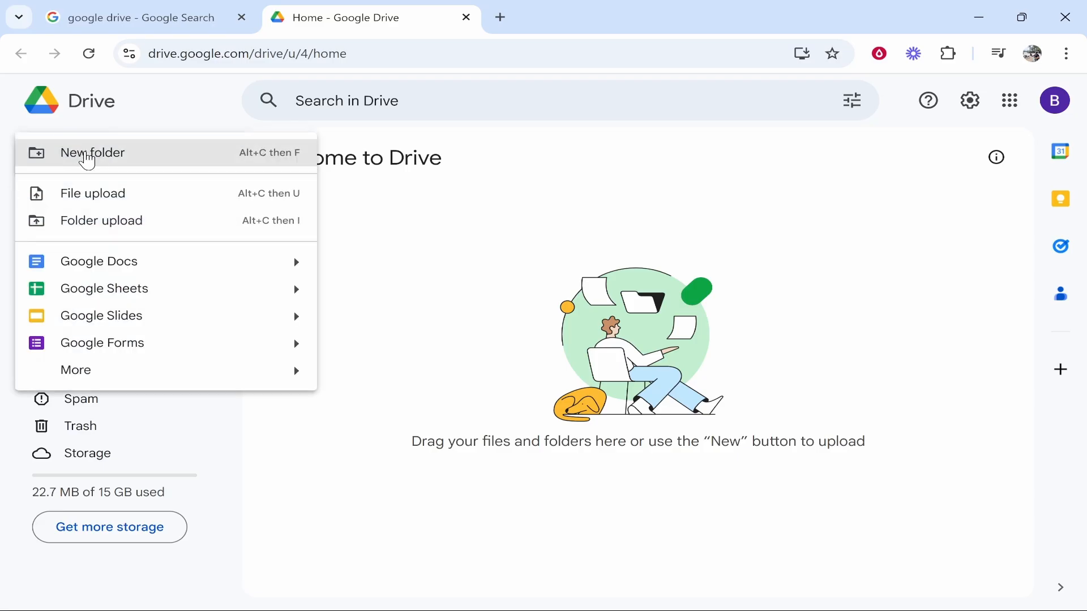
{"action": "left_click", "coordinate": [105, 159]}
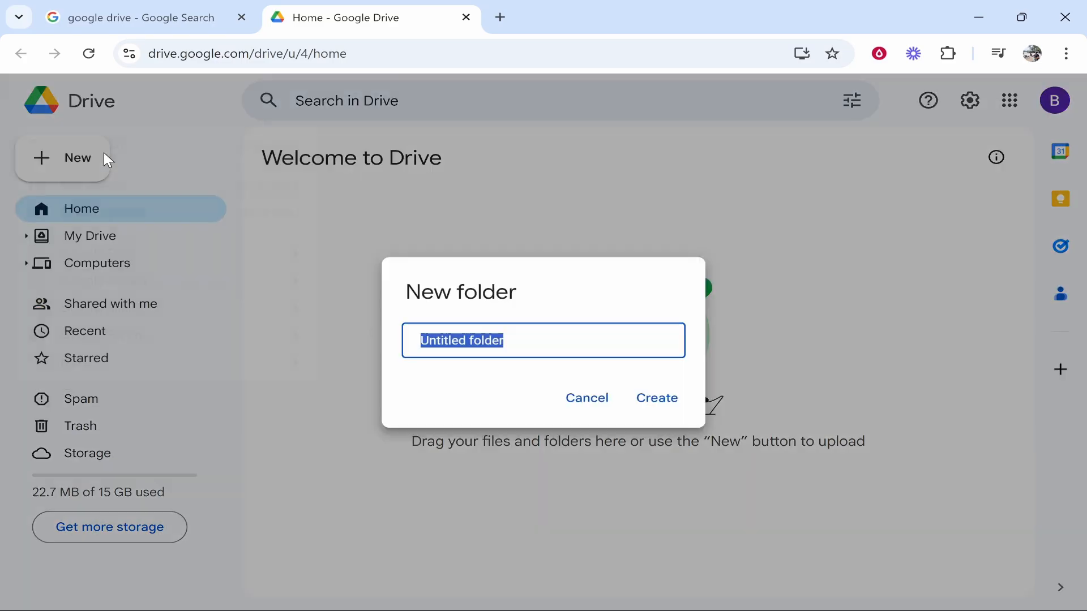
{"action": "type", "text": "Files"}
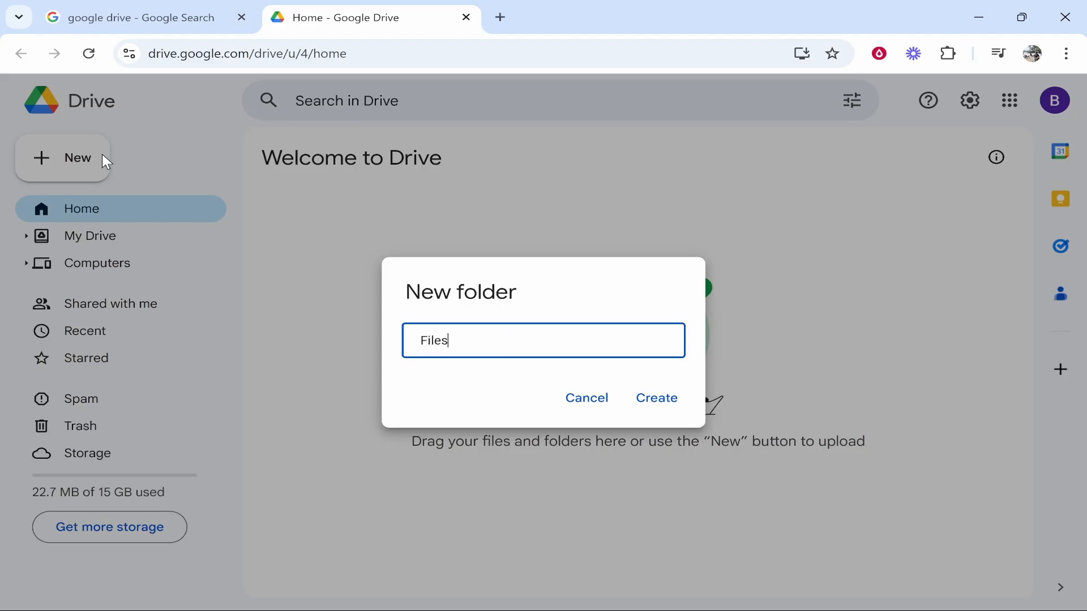
{"action": "key", "text": "Return"}
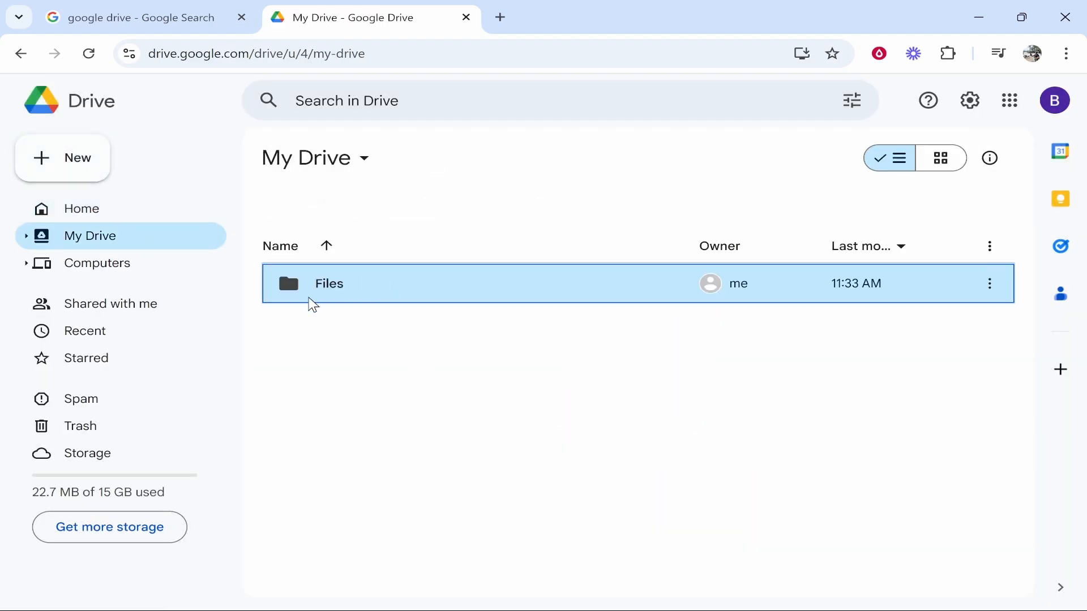
{"action": "left_click", "coordinate": [368, 354]}
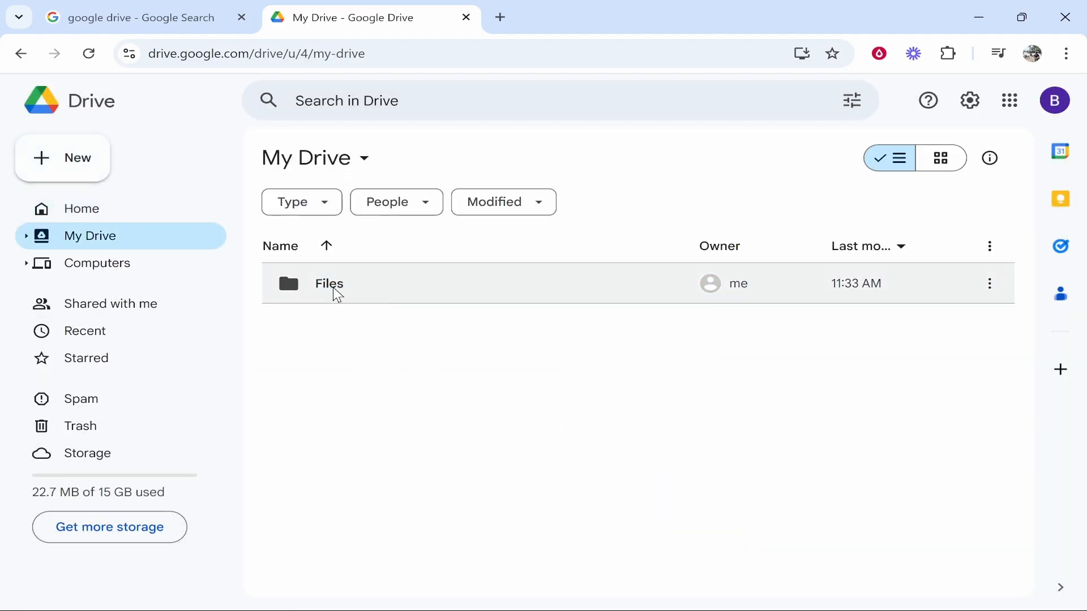
{"action": "left_click", "coordinate": [390, 291]}
{"action": "double_click", "coordinate": [390, 291]}
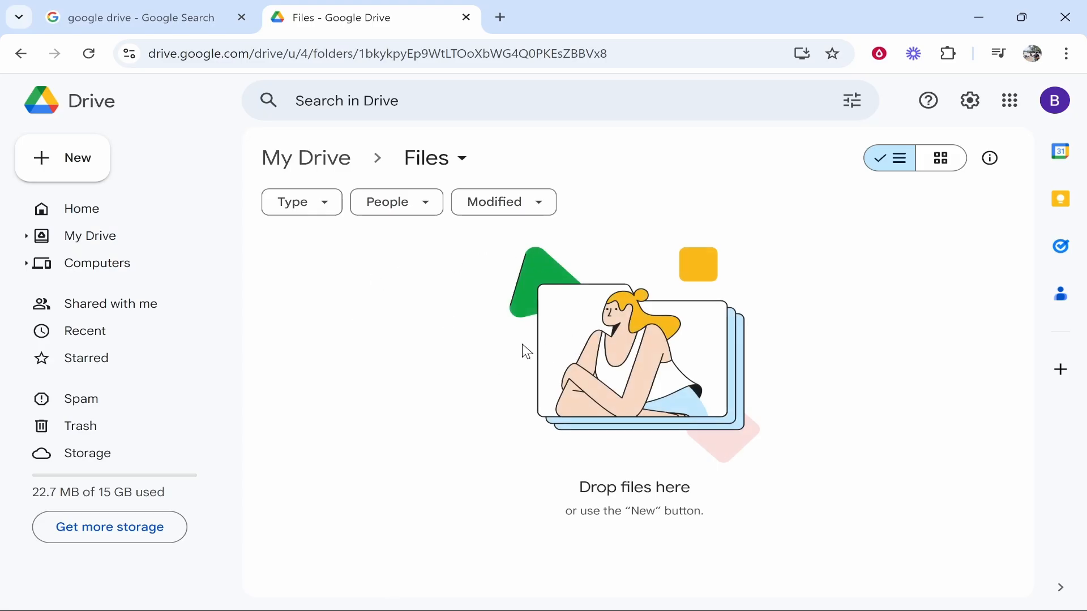
Create a folder named Subfolder 1 inside the Files folder.
{"action": "right_click", "coordinate": [417, 277]}
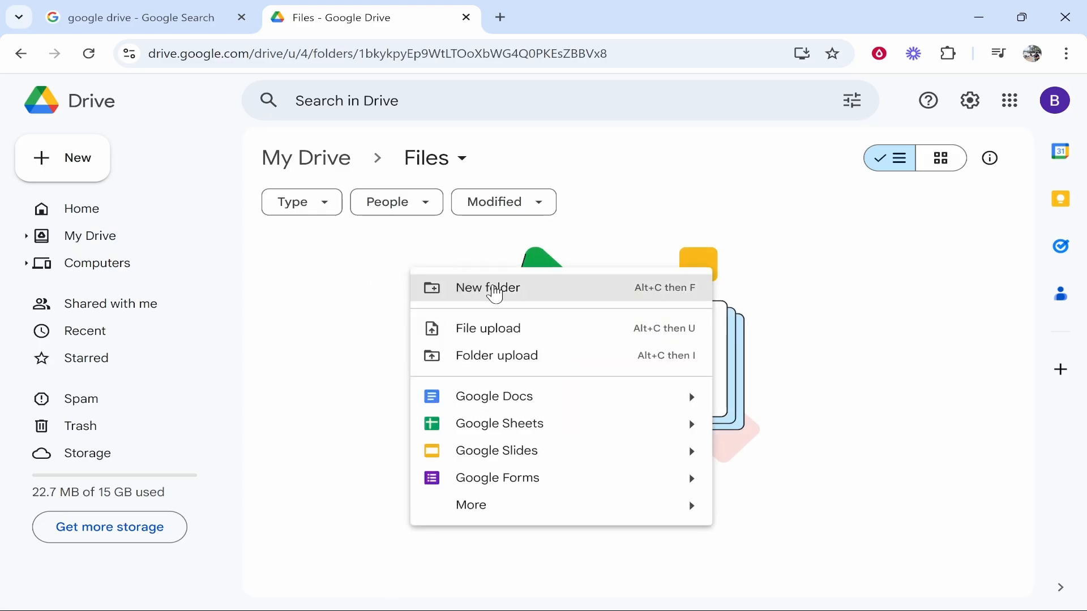
{"action": "left_click", "coordinate": [500, 291]}
{"action": "type", "text": "S"}
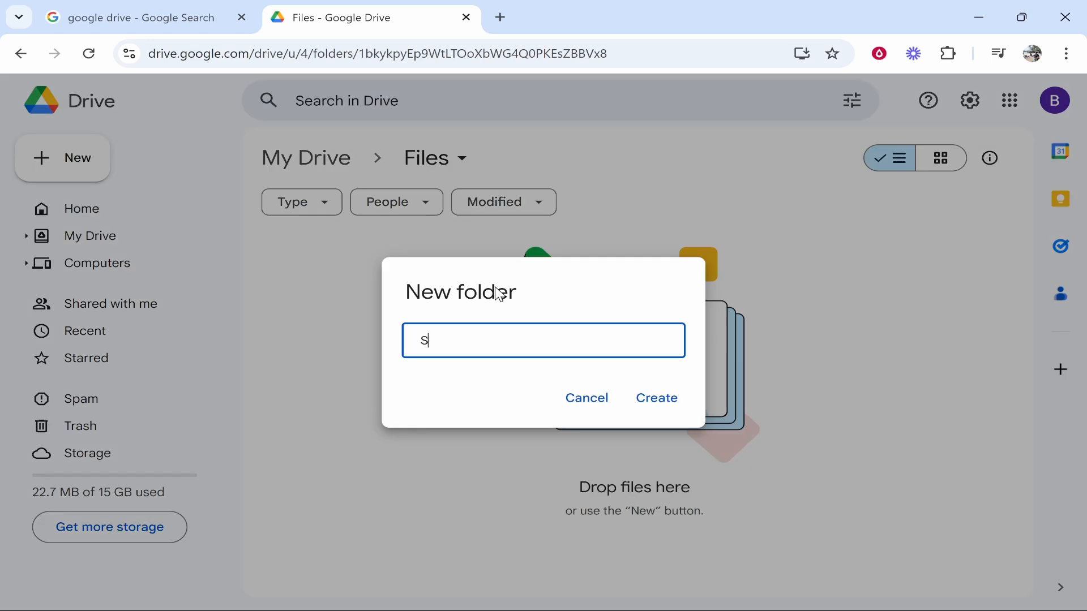
{"action": "type", "text": "ubfolder 1"}
{"action": "key", "text": "Return"}
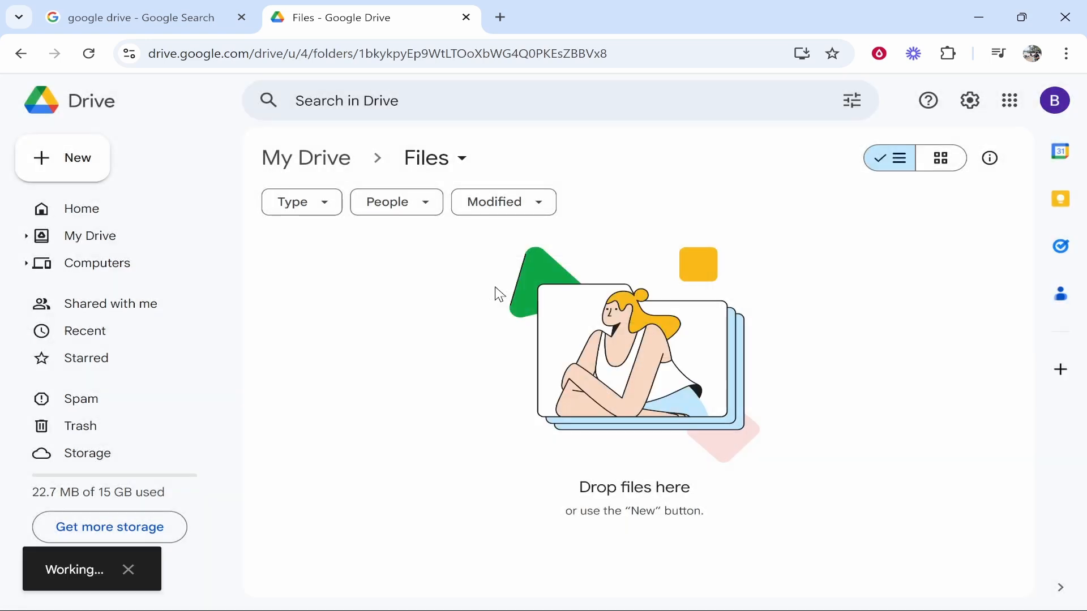
{"action": "left_click", "coordinate": [455, 356]}
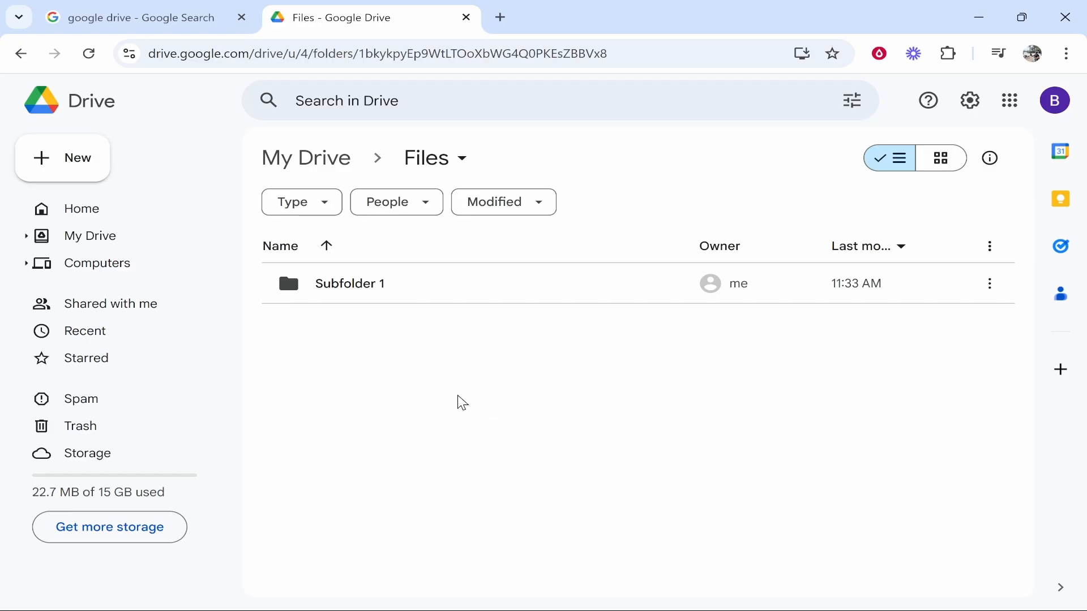
{"action": "left_click", "coordinate": [66, 175]}
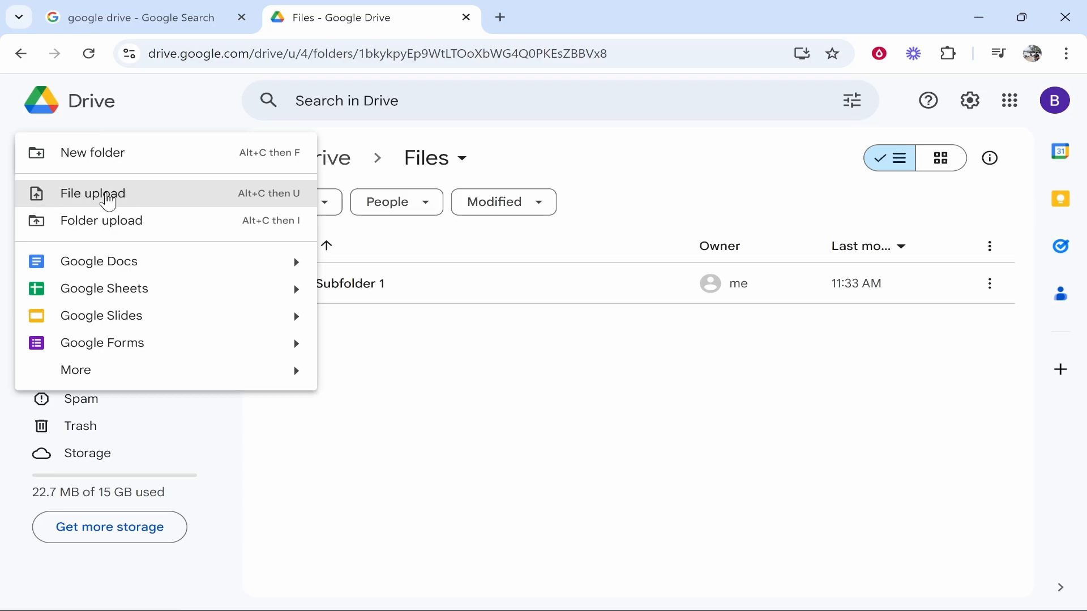
{"action": "left_click", "coordinate": [79, 199]}
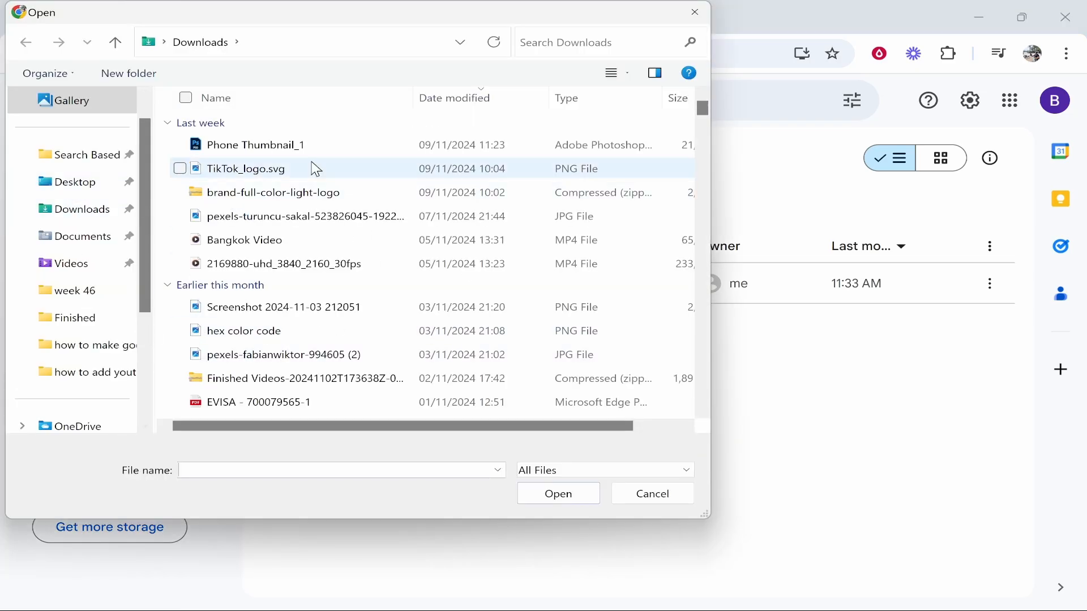
{"action": "left_click", "coordinate": [703, 21]}
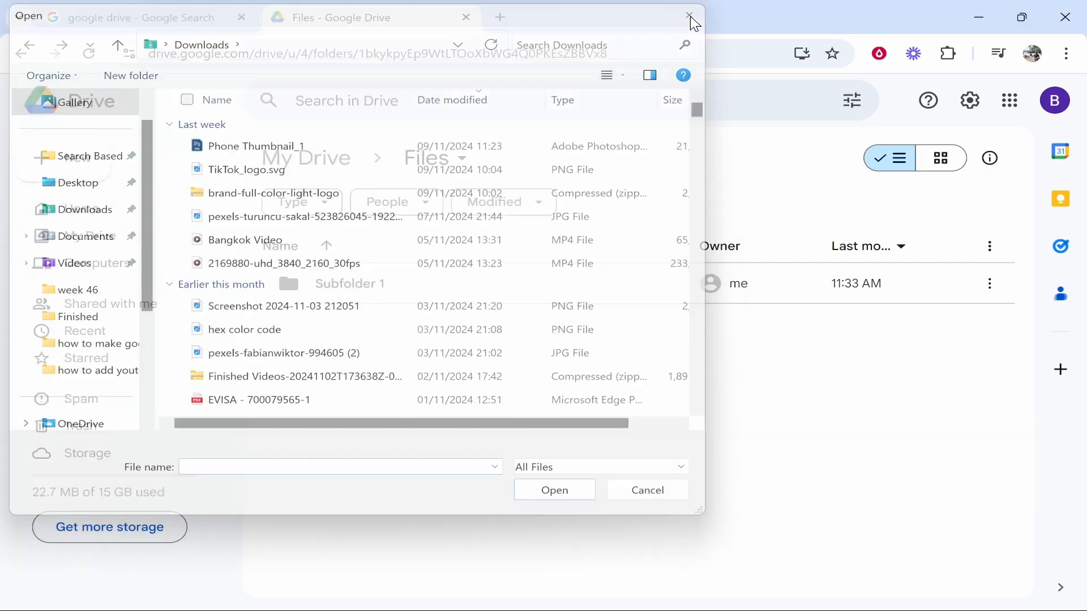
Start a folder upload into Files and choose the Stuff folder from Documents.
{"action": "left_click", "coordinate": [68, 165]}
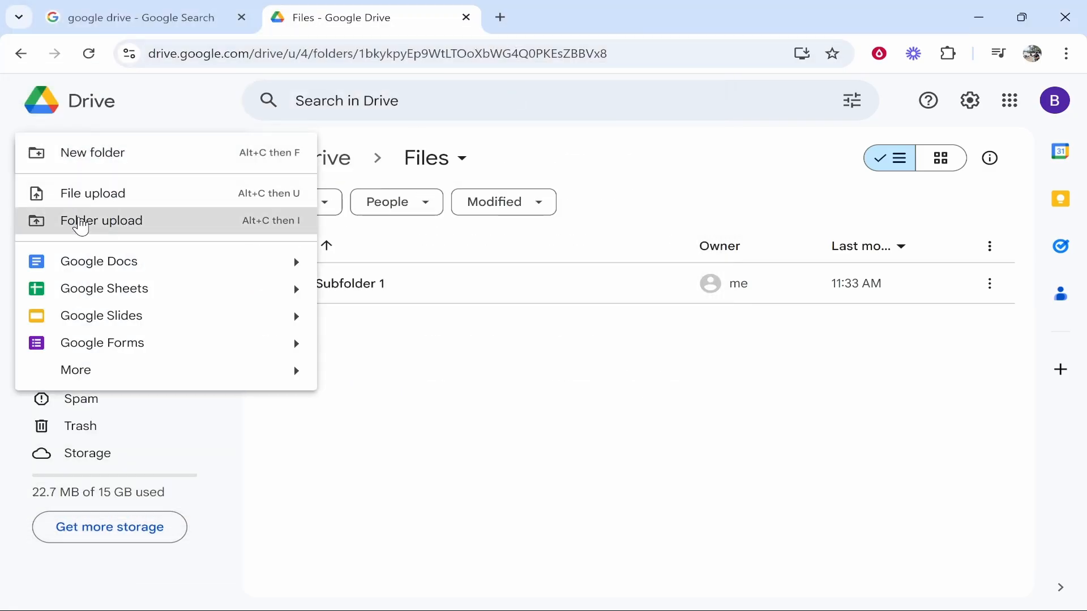
{"action": "left_click", "coordinate": [73, 221]}
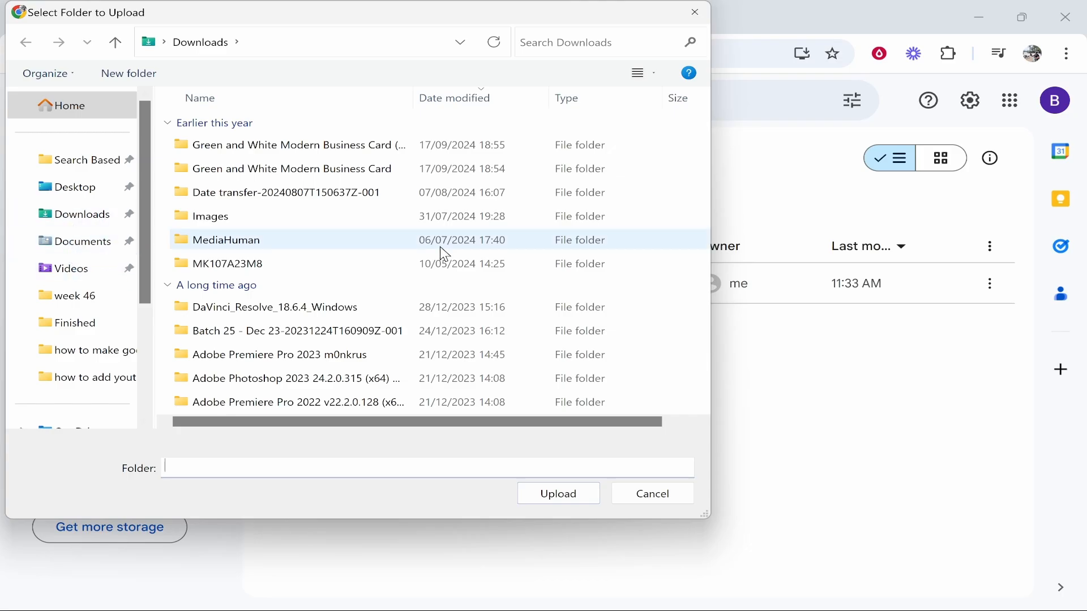
{"action": "left_click", "coordinate": [79, 249]}
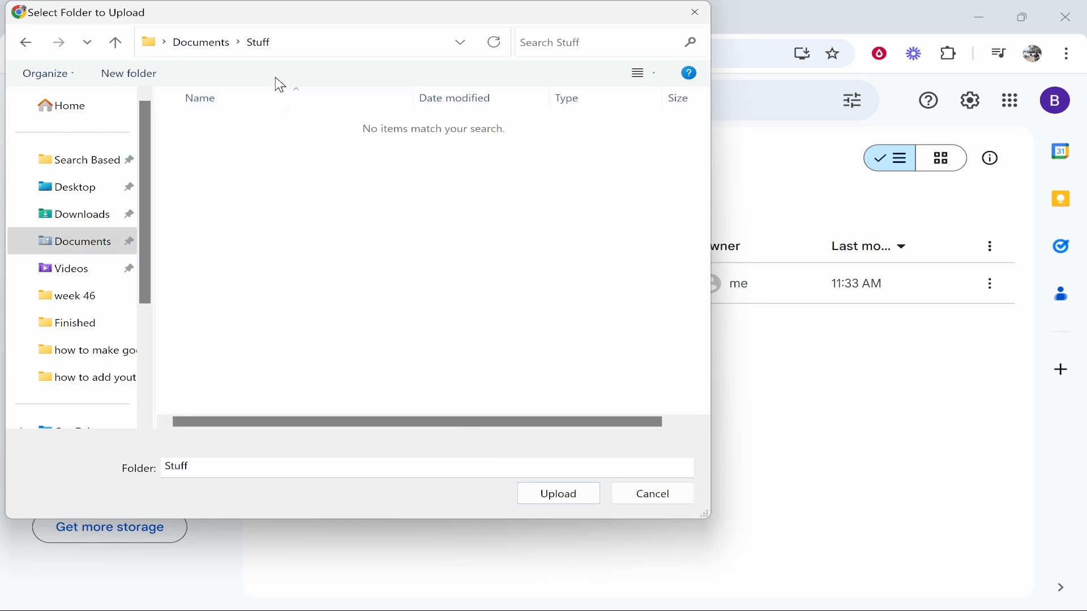
{"action": "left_click", "coordinate": [551, 503]}
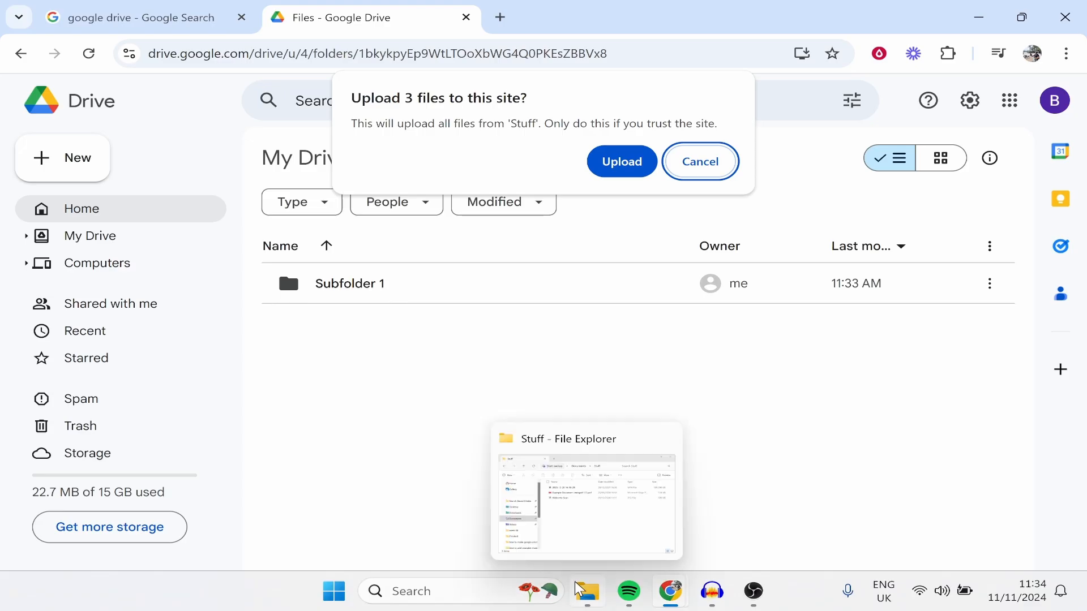
Review the contents of the Stuff folder in File Explorer and confirm its upload to Drive.
{"action": "left_click", "coordinate": [571, 503]}
{"action": "left_click_drag", "start_coordinate": [423, 274], "coordinate": [327, 113]}
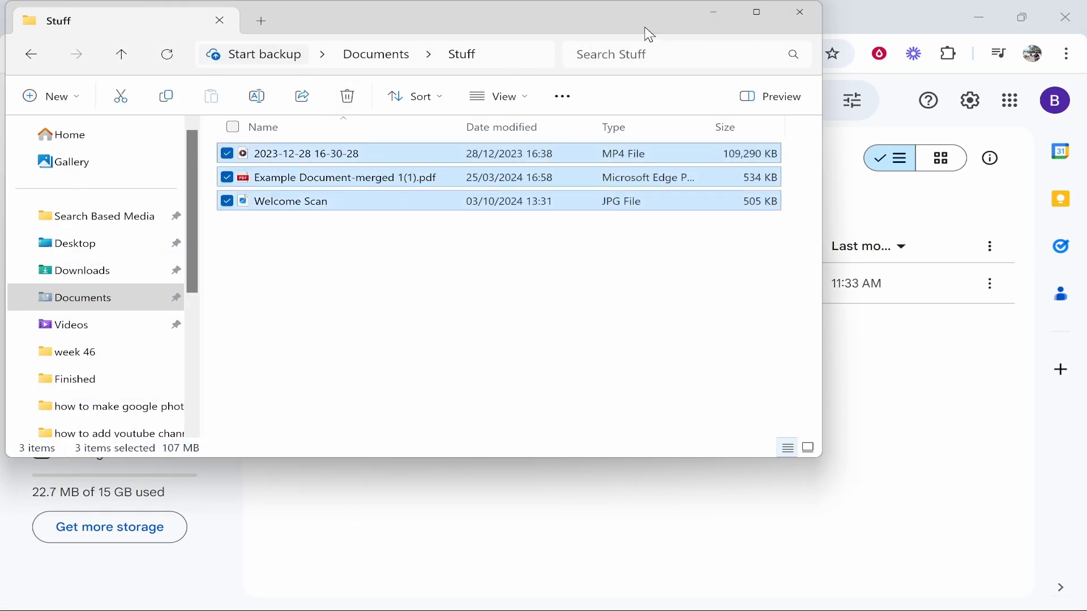
{"action": "left_click", "coordinate": [300, 151]}
{"action": "left_click", "coordinate": [282, 177]}
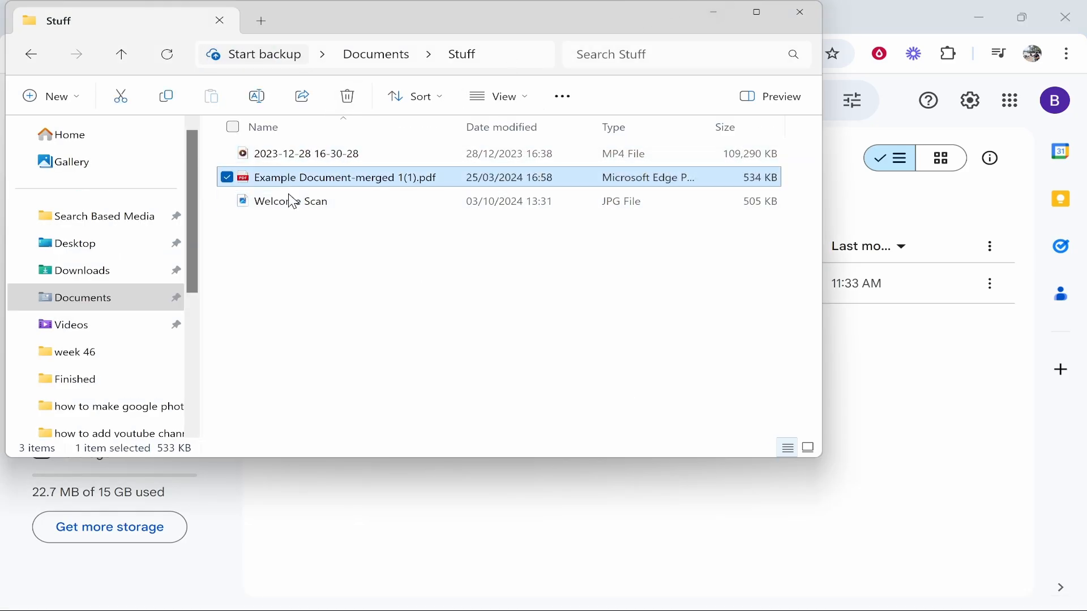
{"action": "left_click", "coordinate": [292, 202]}
{"action": "left_click", "coordinate": [713, 12]}
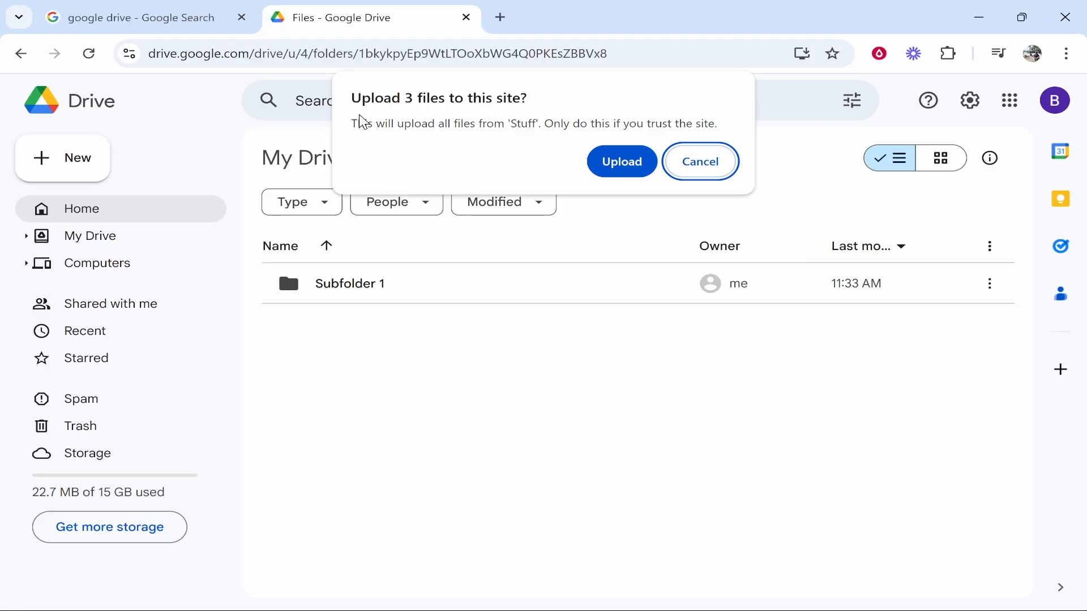
{"action": "left_click", "coordinate": [628, 172]}
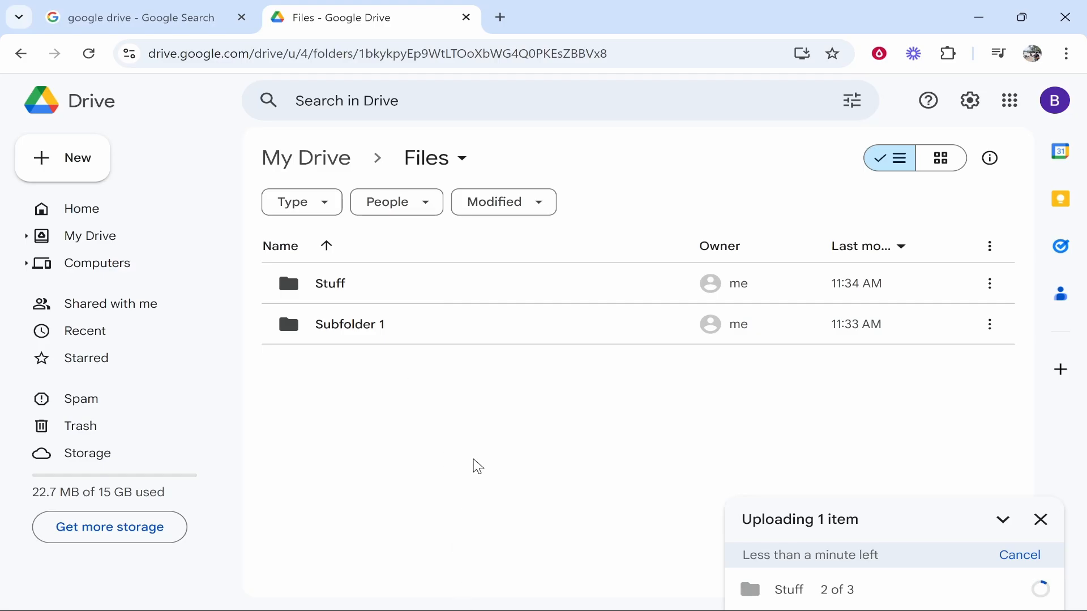
Bring the Stuff folder in File Explorer in front of Drive, look over its files and minimize the window.
{"action": "mouse_move", "coordinate": [593, 594]}
{"action": "left_click", "coordinate": [596, 527]}
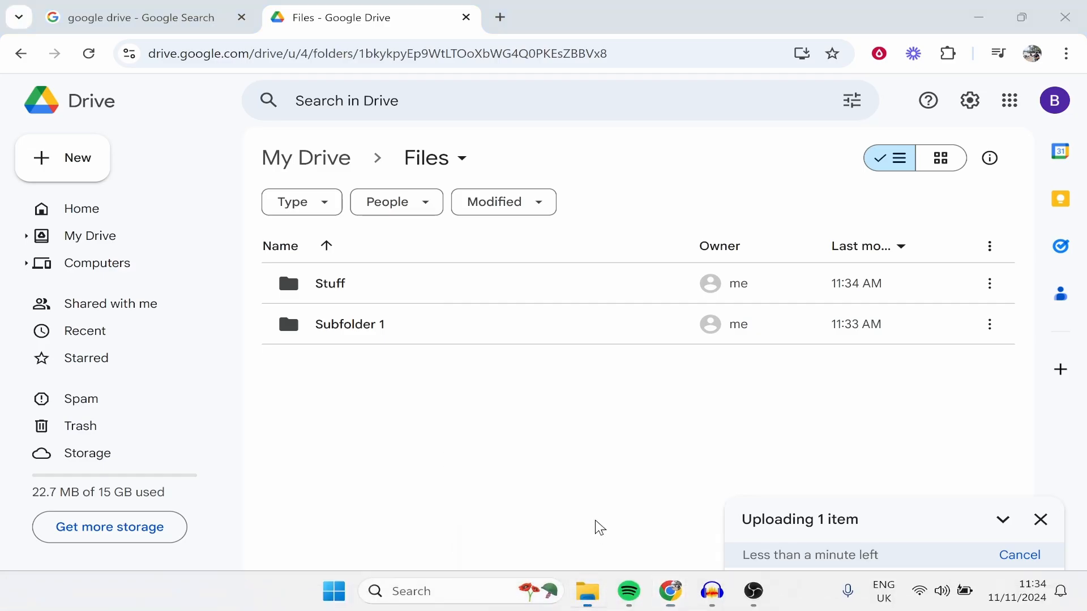
{"action": "left_click_drag", "start_coordinate": [435, 32], "coordinate": [481, 56]}
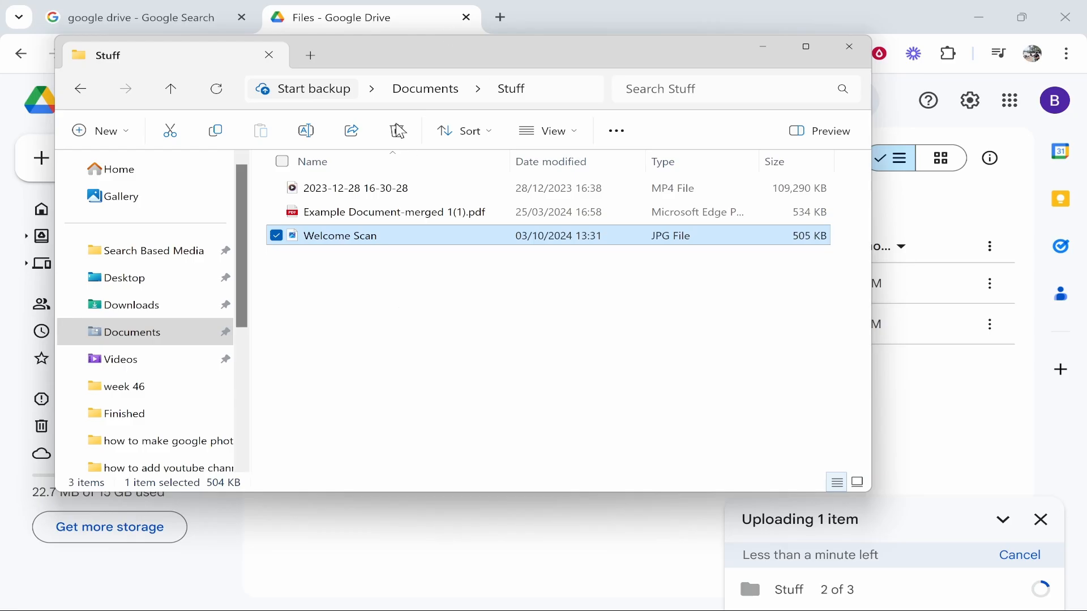
{"action": "left_click_drag", "start_coordinate": [346, 306], "coordinate": [347, 186]}
{"action": "left_click_drag", "start_coordinate": [444, 485], "coordinate": [633, 214]}
{"action": "left_click", "coordinate": [768, 47]}
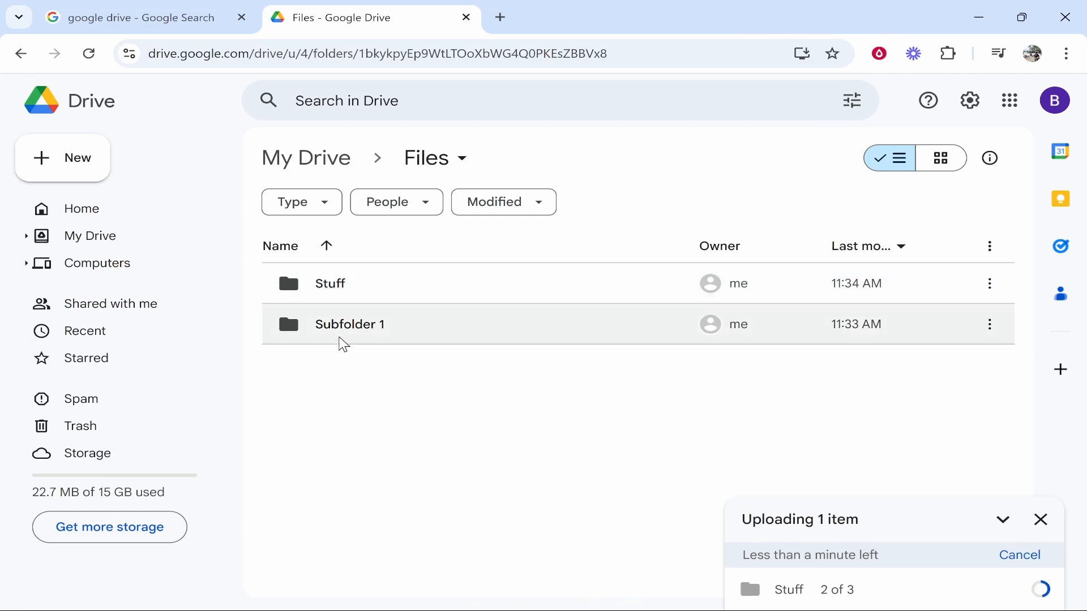
Look inside Subfolder 1, return to the Files folder and move Subfolder 1 to the trash.
{"action": "double_click", "coordinate": [359, 340]}
{"action": "left_click", "coordinate": [21, 53]}
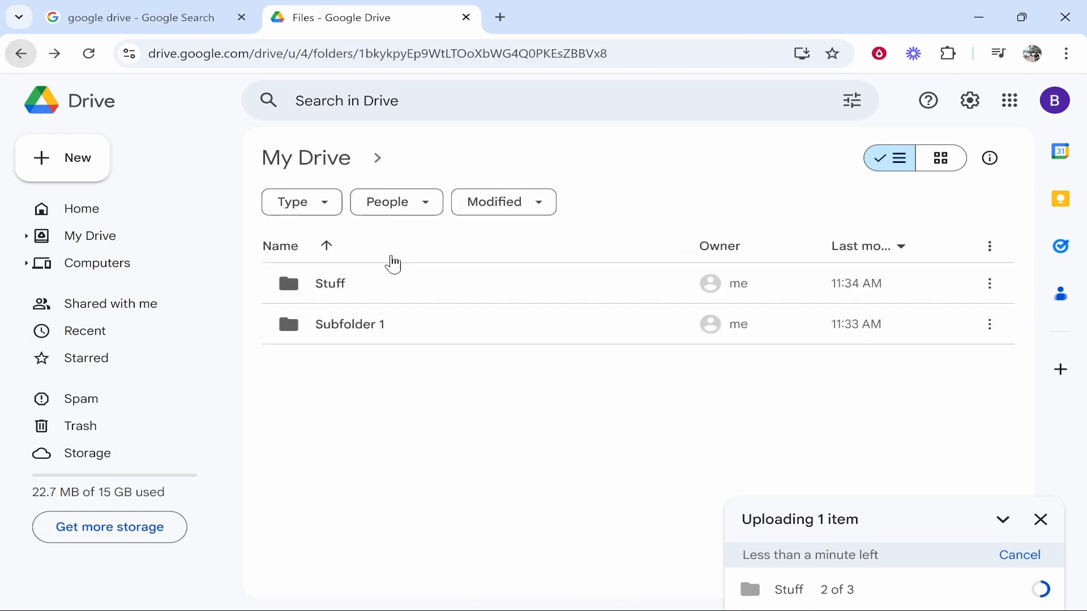
{"action": "key", "text": "Delete"}
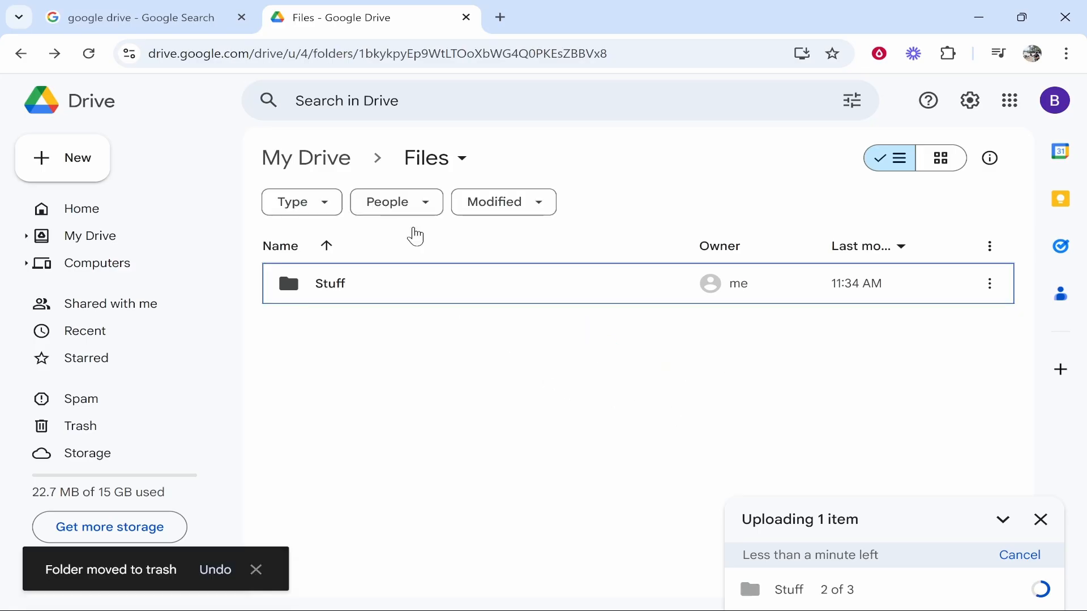
{"action": "left_click", "coordinate": [1047, 498]}
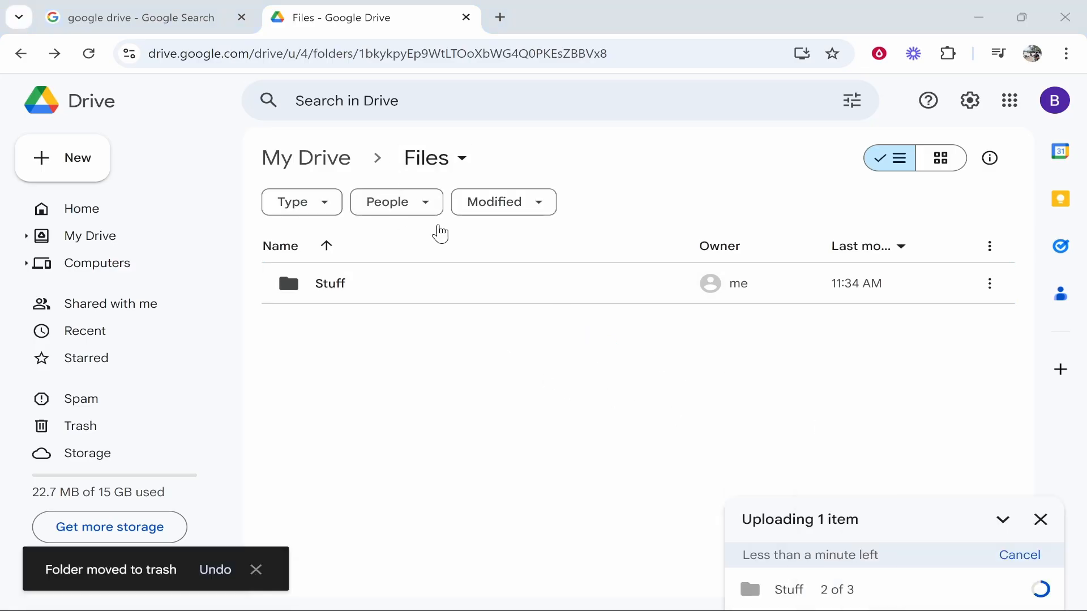
Check the uploaded files in the Stuff folder, then reach it again from Home through My Drive and Files.
{"action": "double_click", "coordinate": [339, 281]}
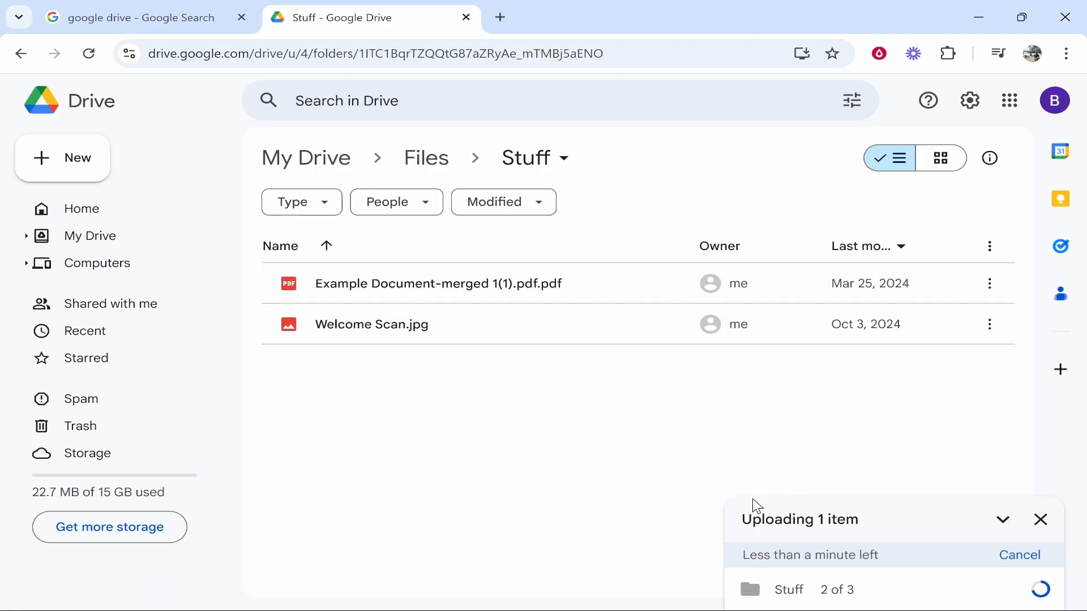
{"action": "left_click", "coordinate": [102, 219]}
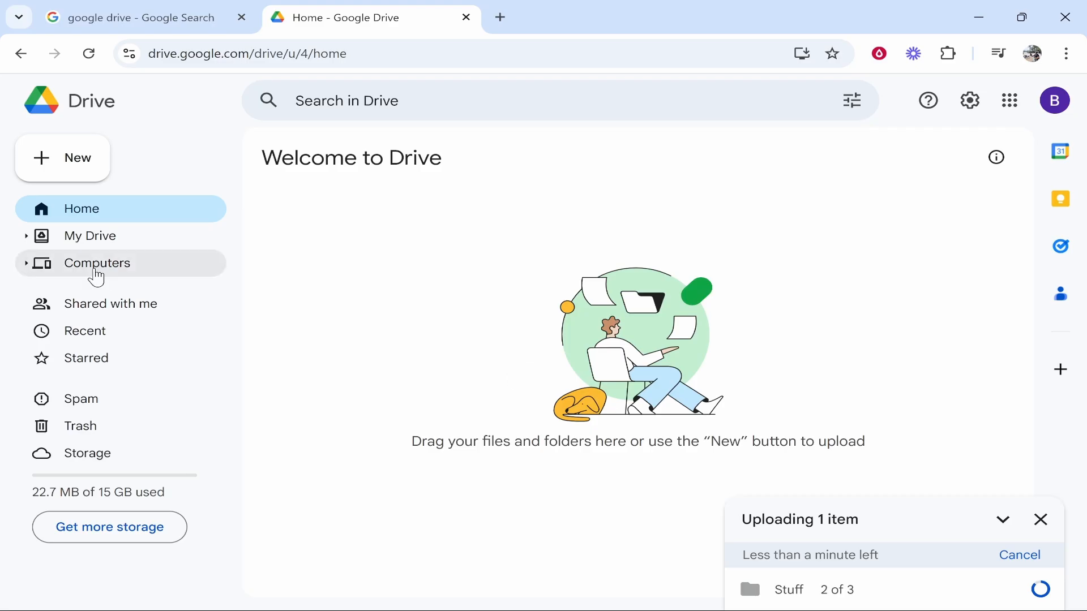
{"action": "left_click", "coordinate": [71, 243]}
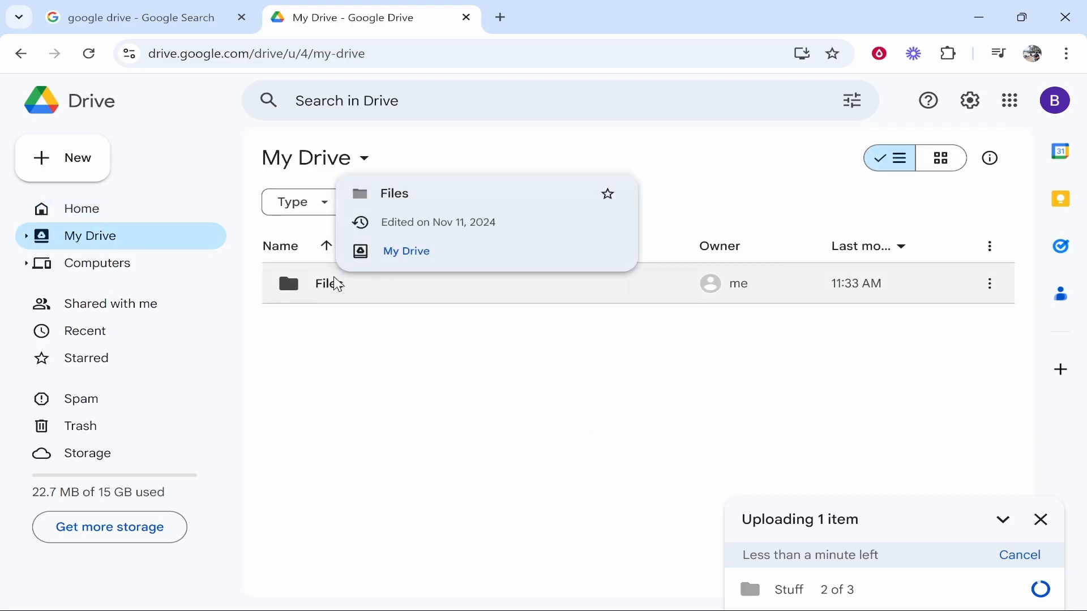
{"action": "double_click", "coordinate": [404, 298]}
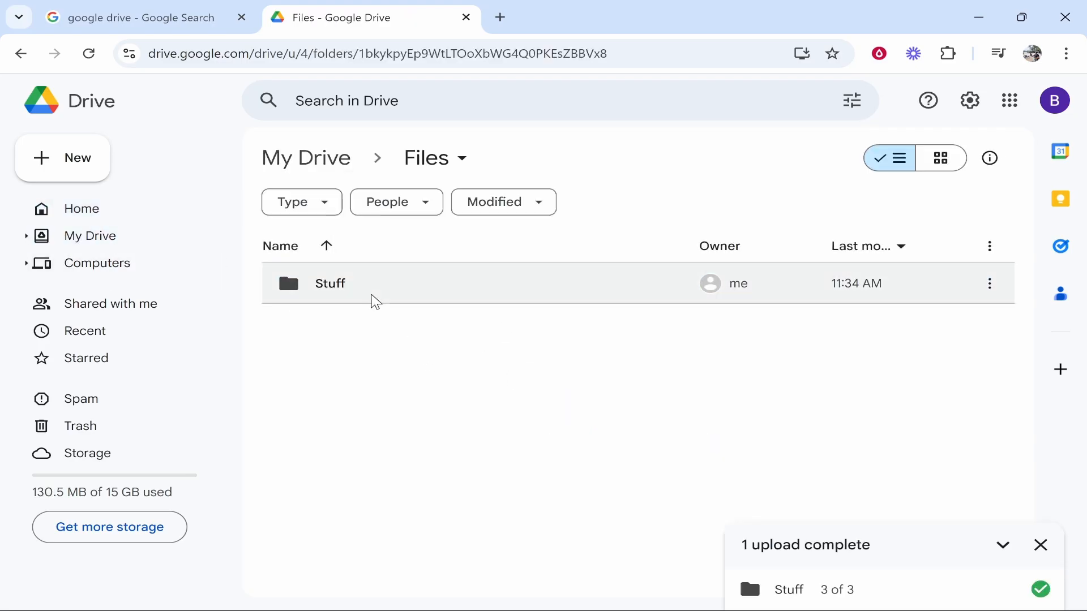
{"action": "double_click", "coordinate": [403, 291]}
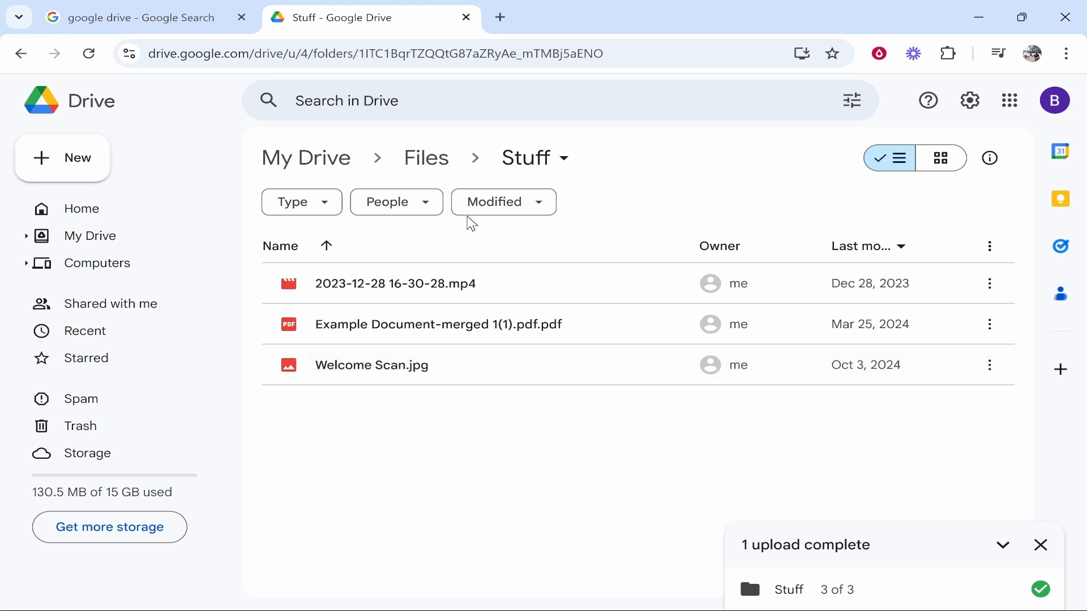
Go back up from Stuff to My Drive and open the sharing settings of the Files folder.
{"action": "left_click", "coordinate": [424, 169]}
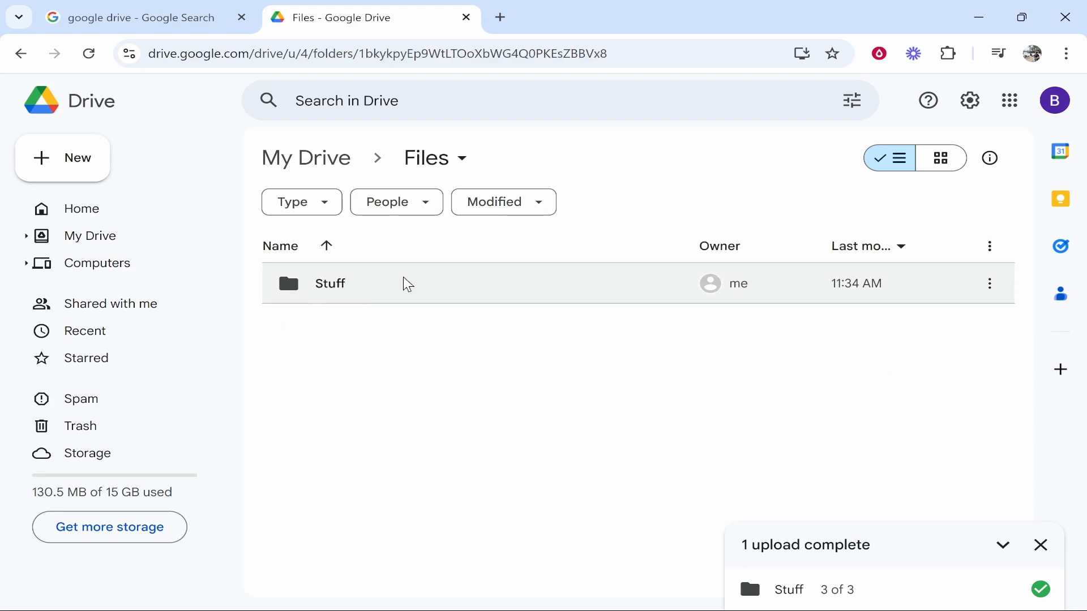
{"action": "left_click", "coordinate": [337, 173]}
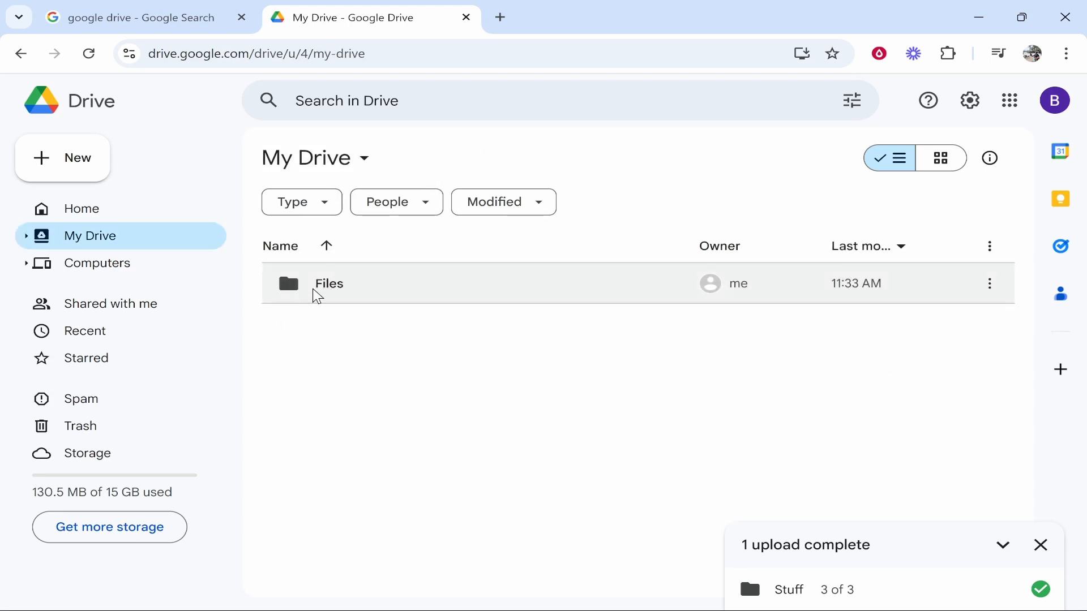
{"action": "right_click", "coordinate": [363, 291]}
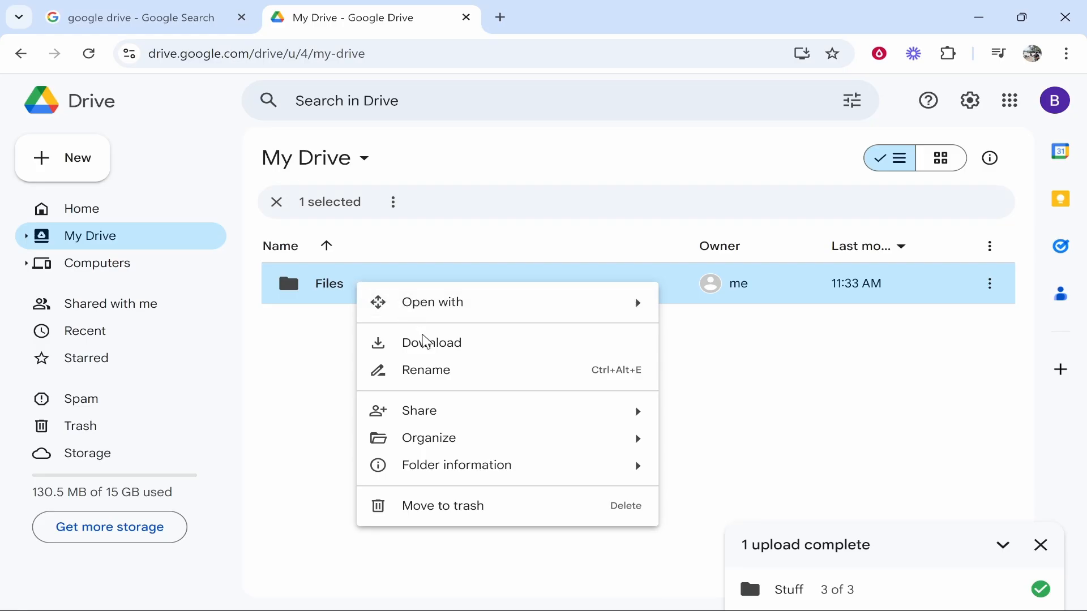
{"action": "mouse_move", "coordinate": [426, 418]}
{"action": "left_click", "coordinate": [725, 422]}
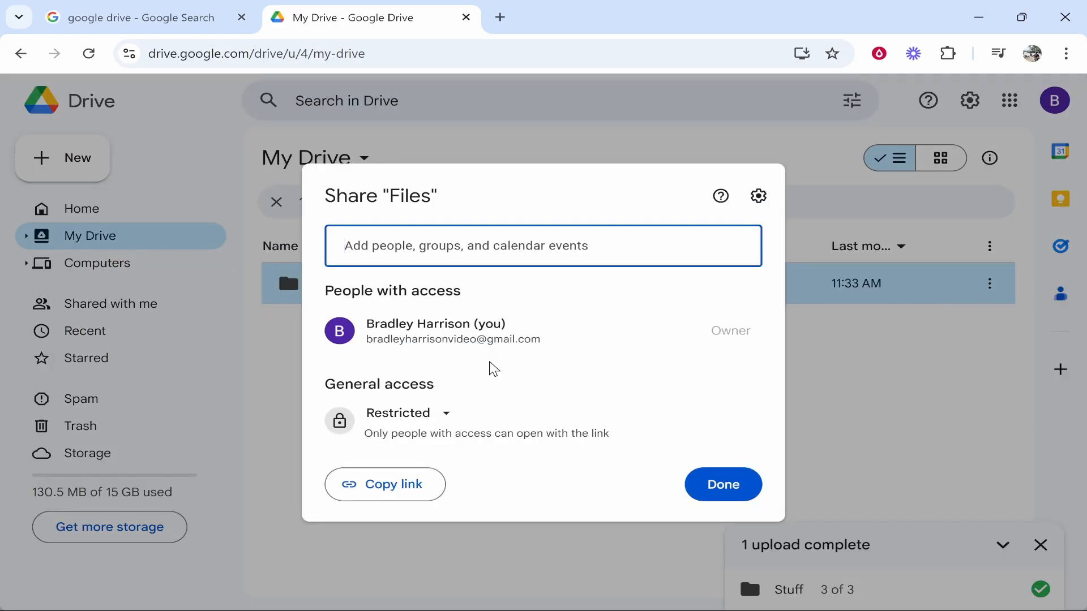
Set the Files folder's general access to Anyone with the link and copy its sharing link.
{"action": "left_click", "coordinate": [438, 414]}
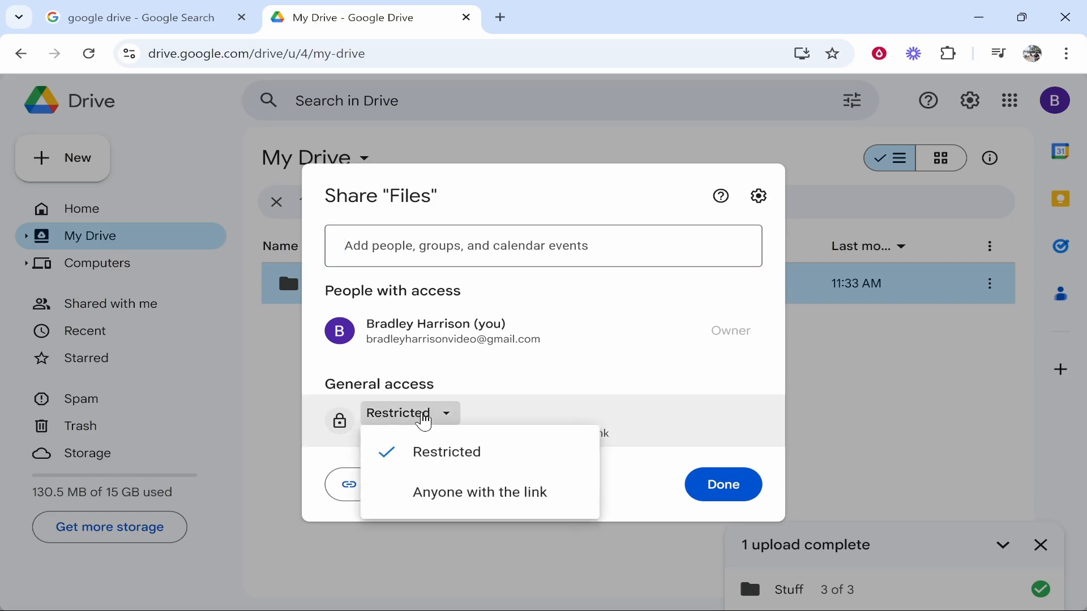
{"action": "left_click", "coordinate": [420, 495]}
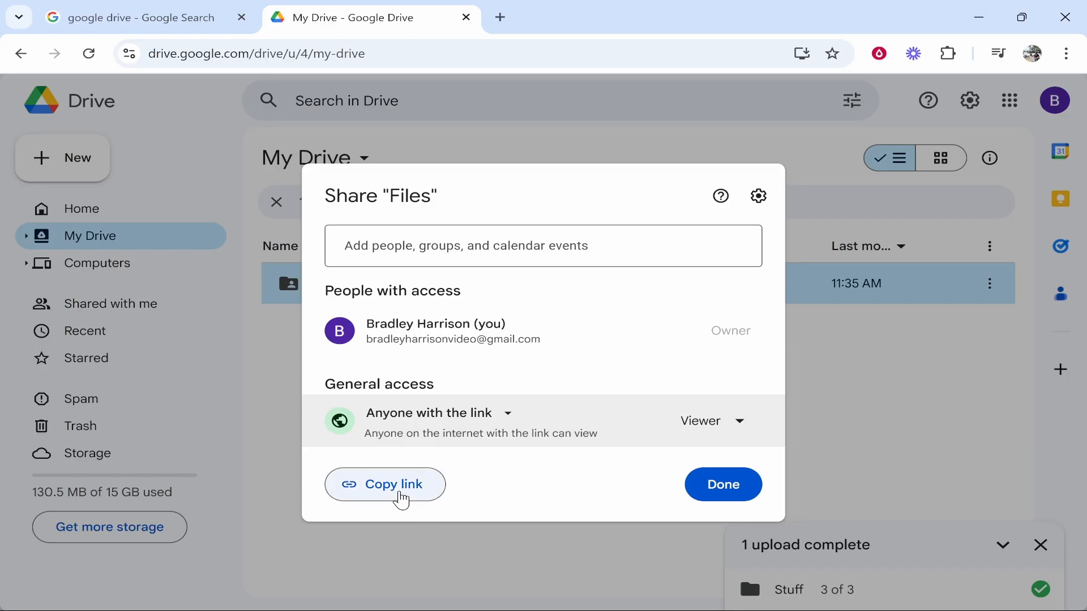
{"action": "left_click", "coordinate": [400, 496]}
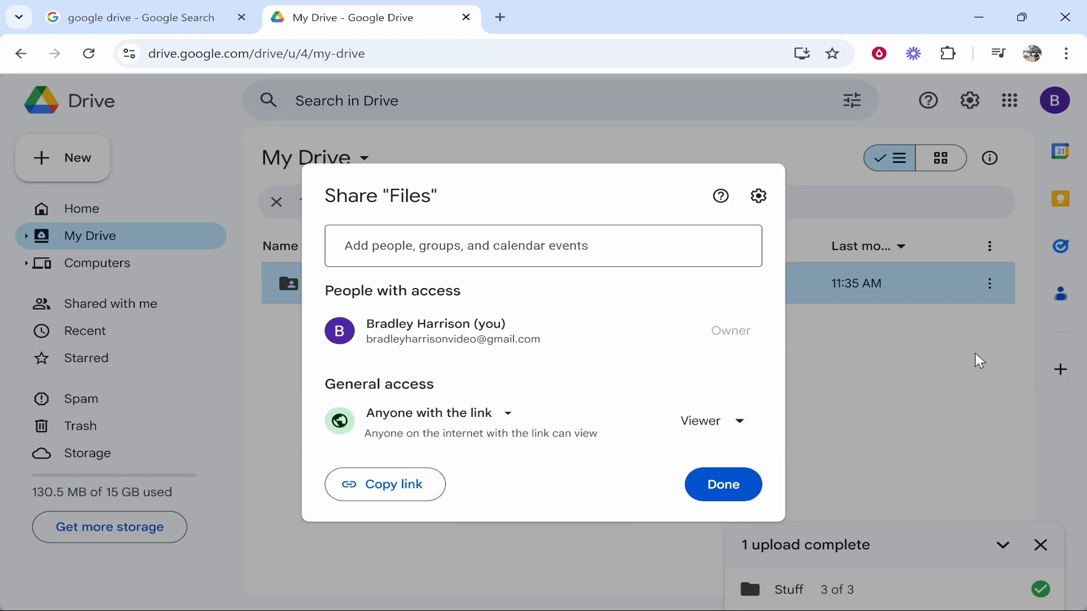
Switch the Files folder's general access back to Restricted and copy the link for people with access.
{"action": "left_click", "coordinate": [440, 415]}
{"action": "left_click", "coordinate": [426, 453]}
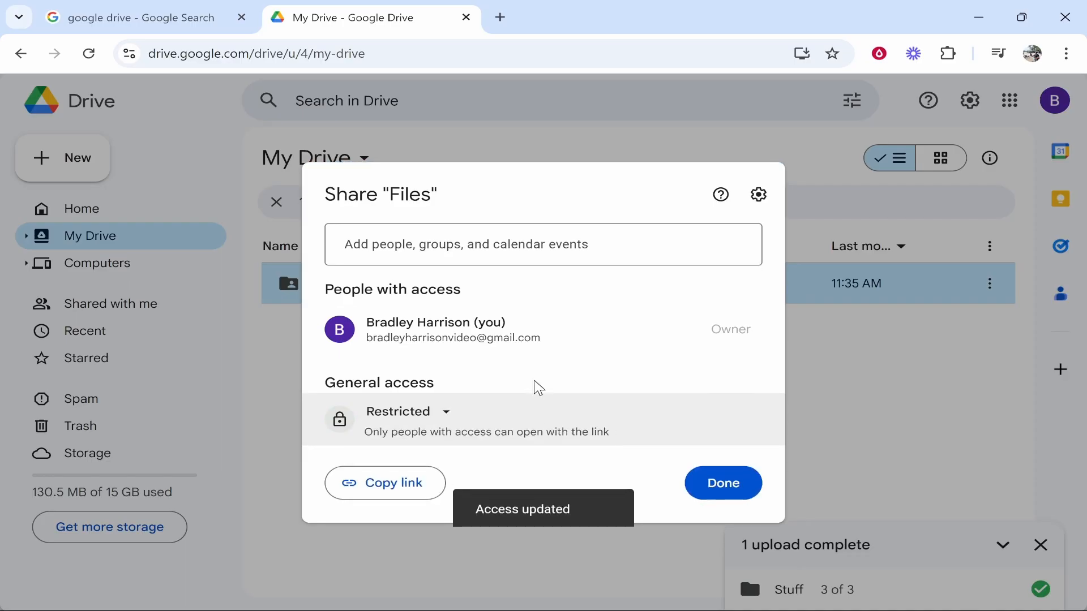
{"action": "left_click", "coordinate": [376, 492]}
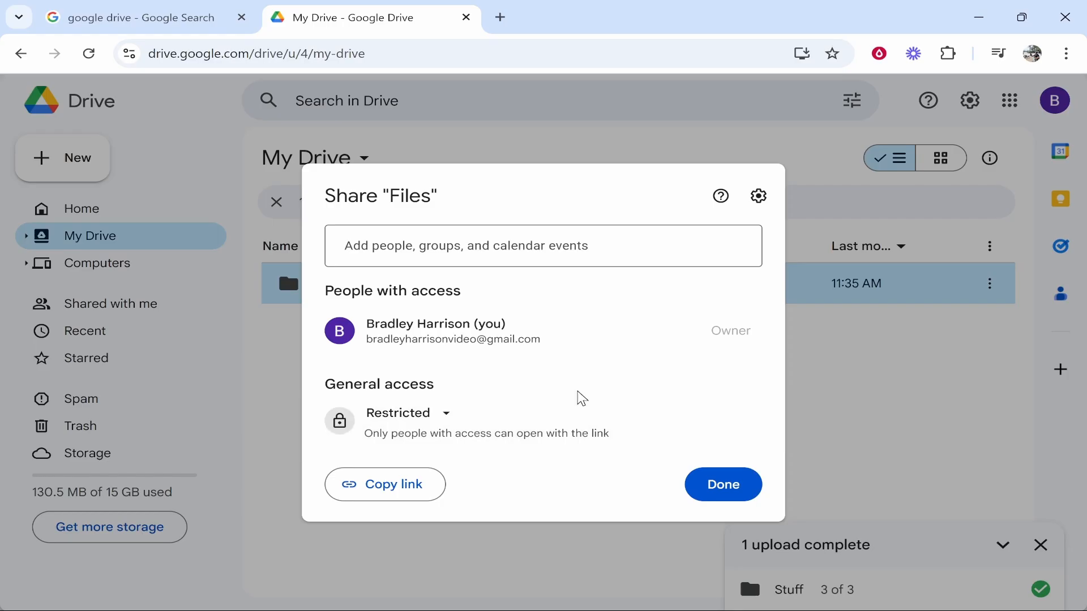
Change the Files folder's general access from Restricted to Anyone with the link again and copy the public link.
{"action": "left_click", "coordinate": [400, 421]}
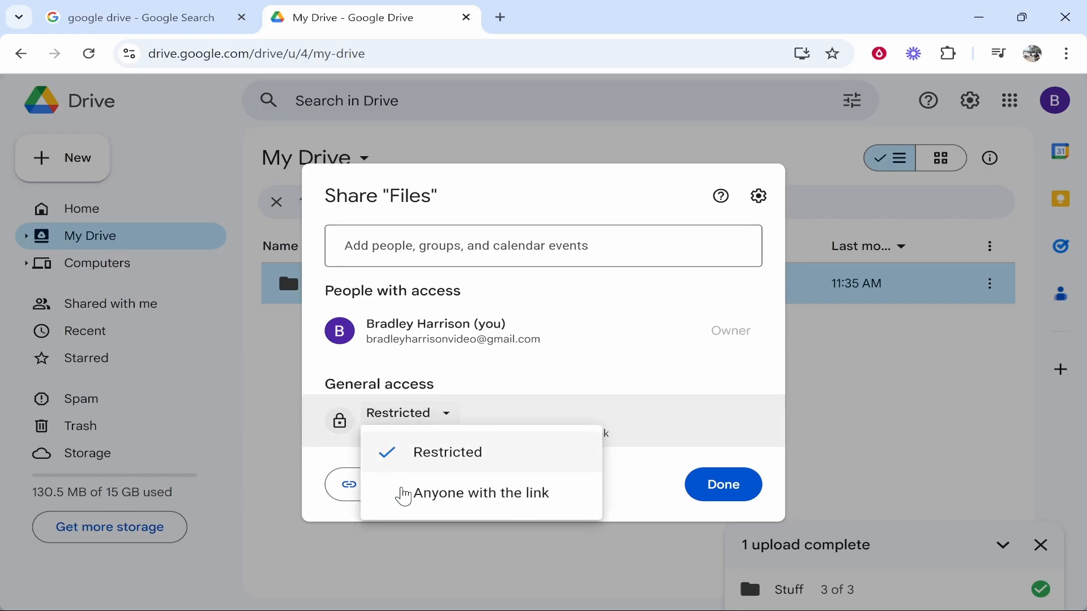
{"action": "left_click", "coordinate": [447, 496]}
{"action": "left_click", "coordinate": [391, 497]}
Load the copied Files link in a new Incognito window and open the Stuff folder there to check public access.
{"action": "left_click", "coordinate": [1066, 54]}
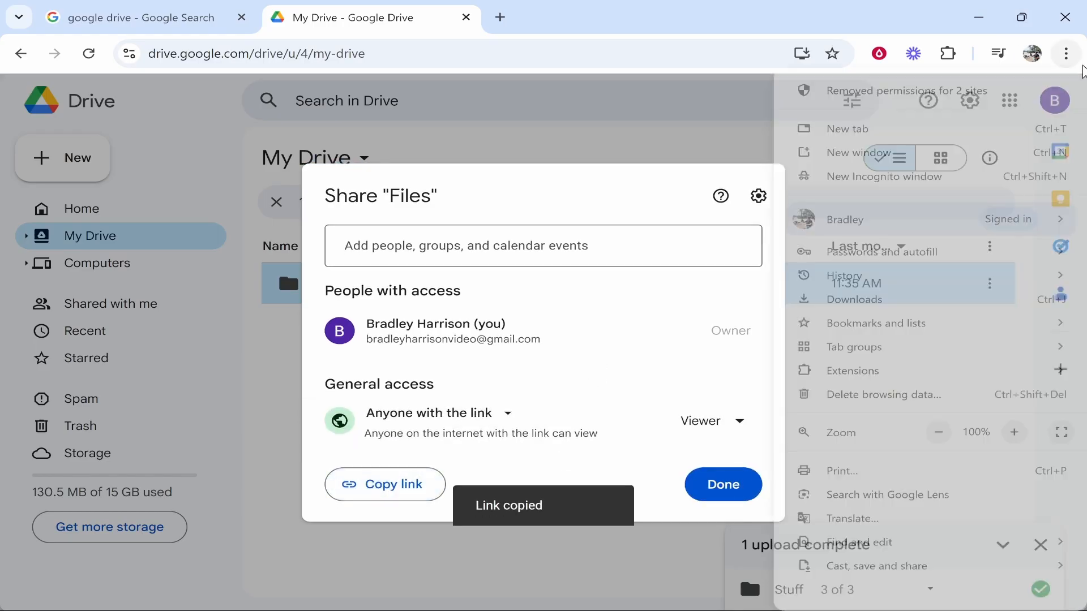
{"action": "left_click", "coordinate": [926, 180]}
{"action": "key", "text": "ctrl+v"}
{"action": "key", "text": "Return"}
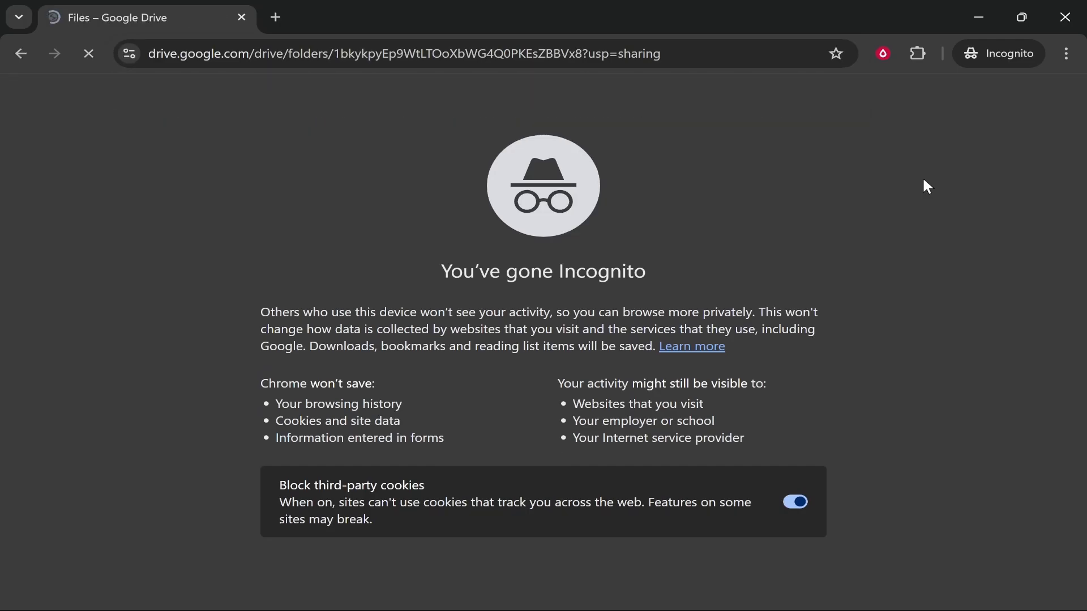
{"action": "double_click", "coordinate": [439, 248]}
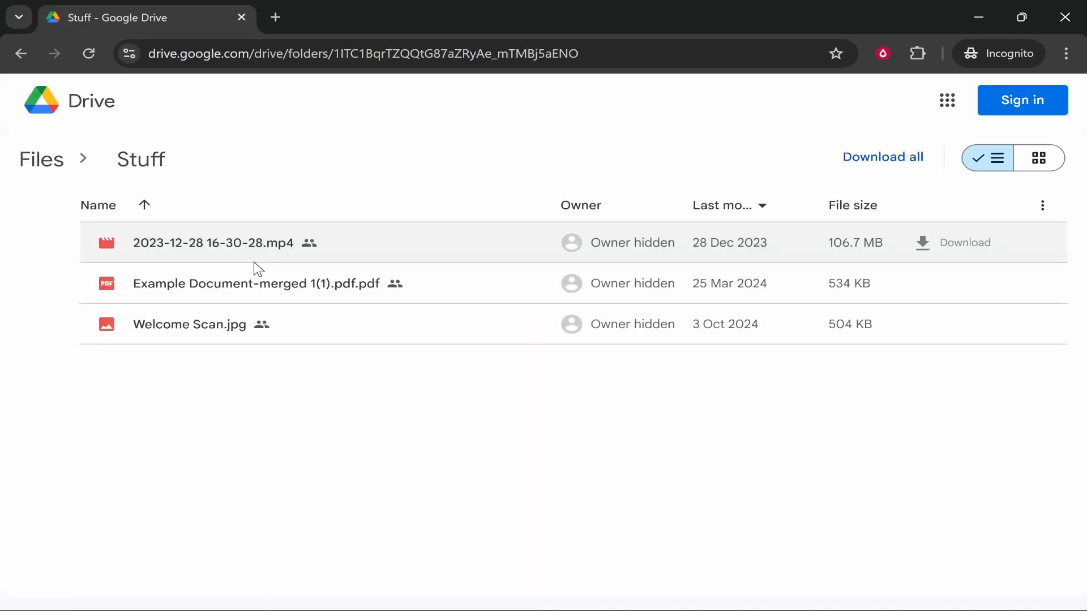